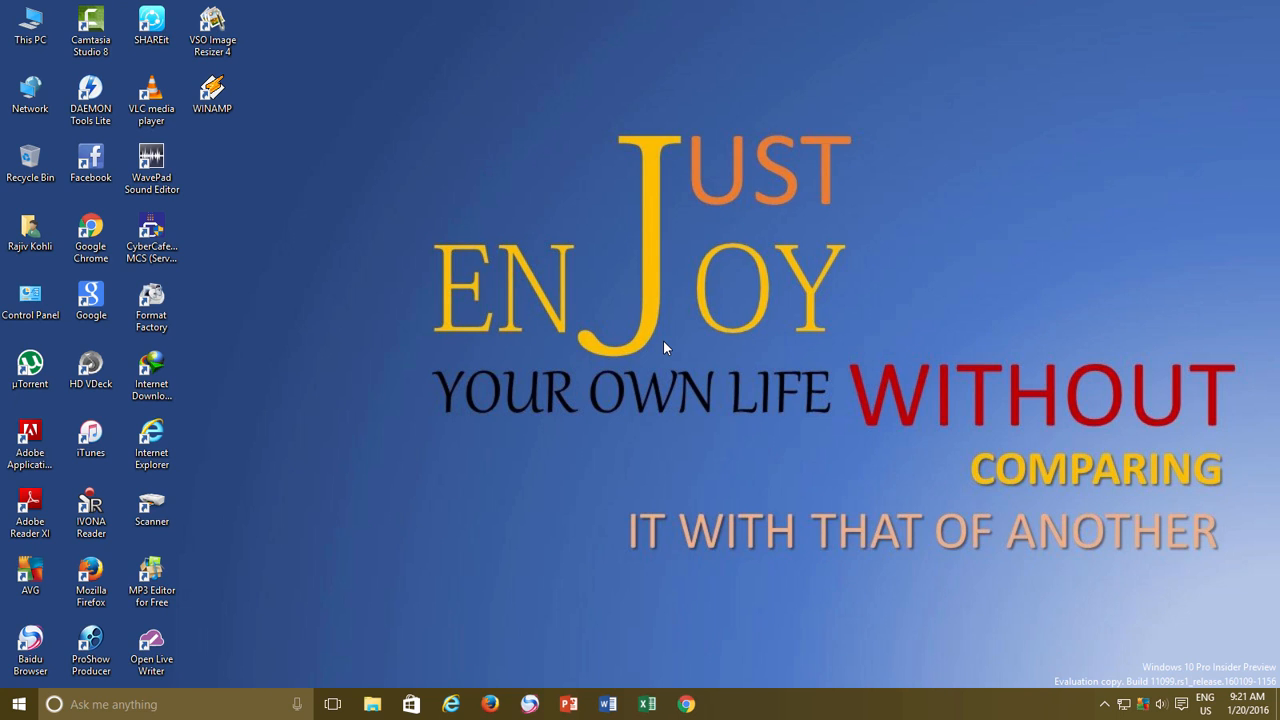
Step: Reach the Time format settings through Control Panel's Region Additional settings
right_click(22, 708)
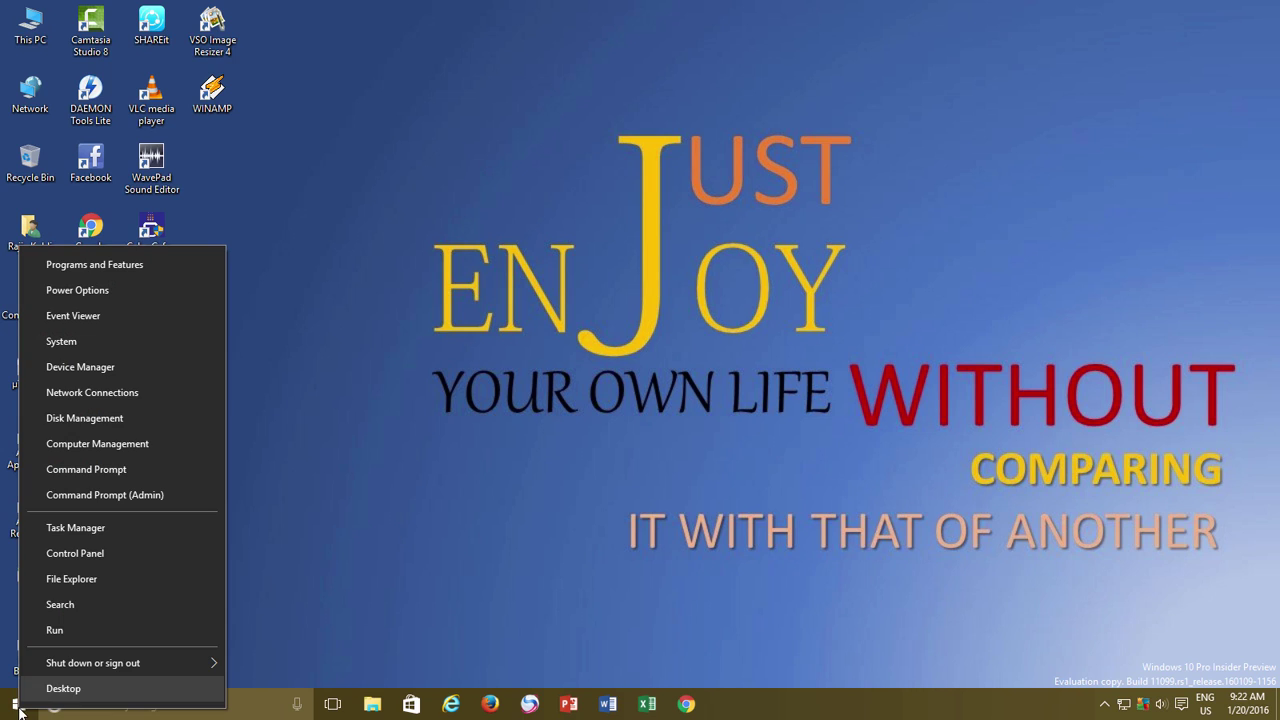
left_click(83, 557)
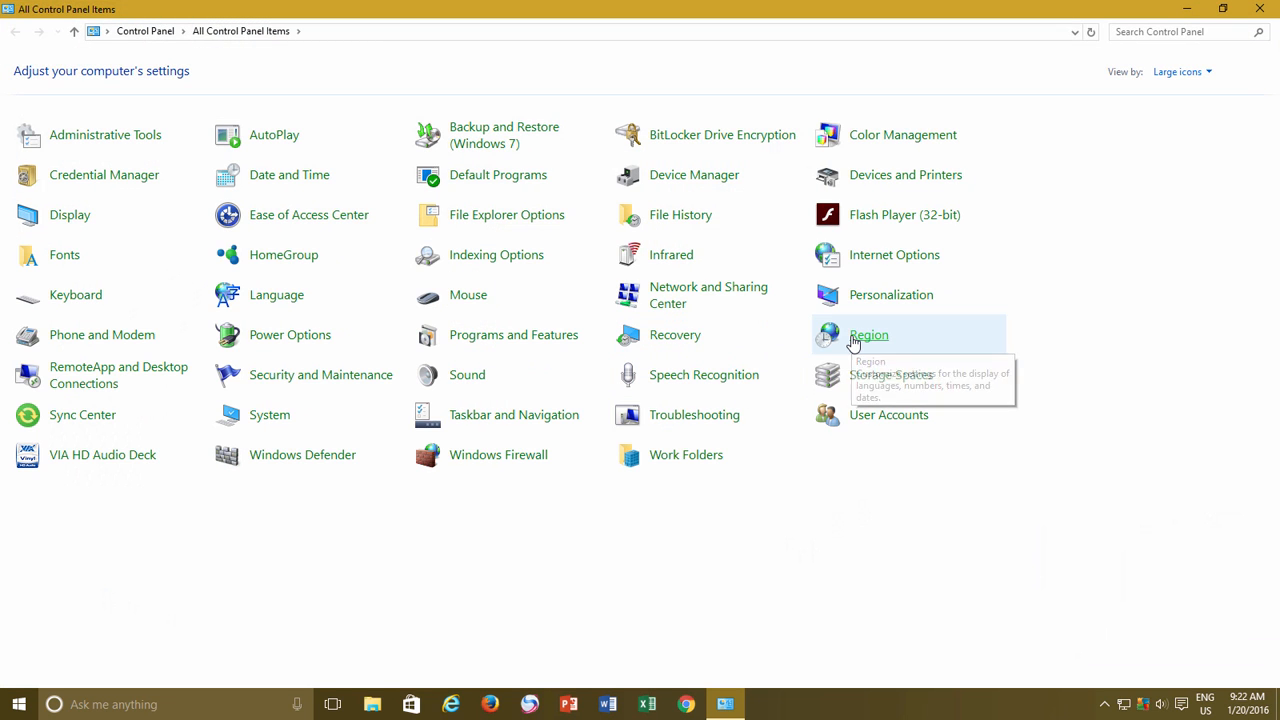
left_click(854, 342)
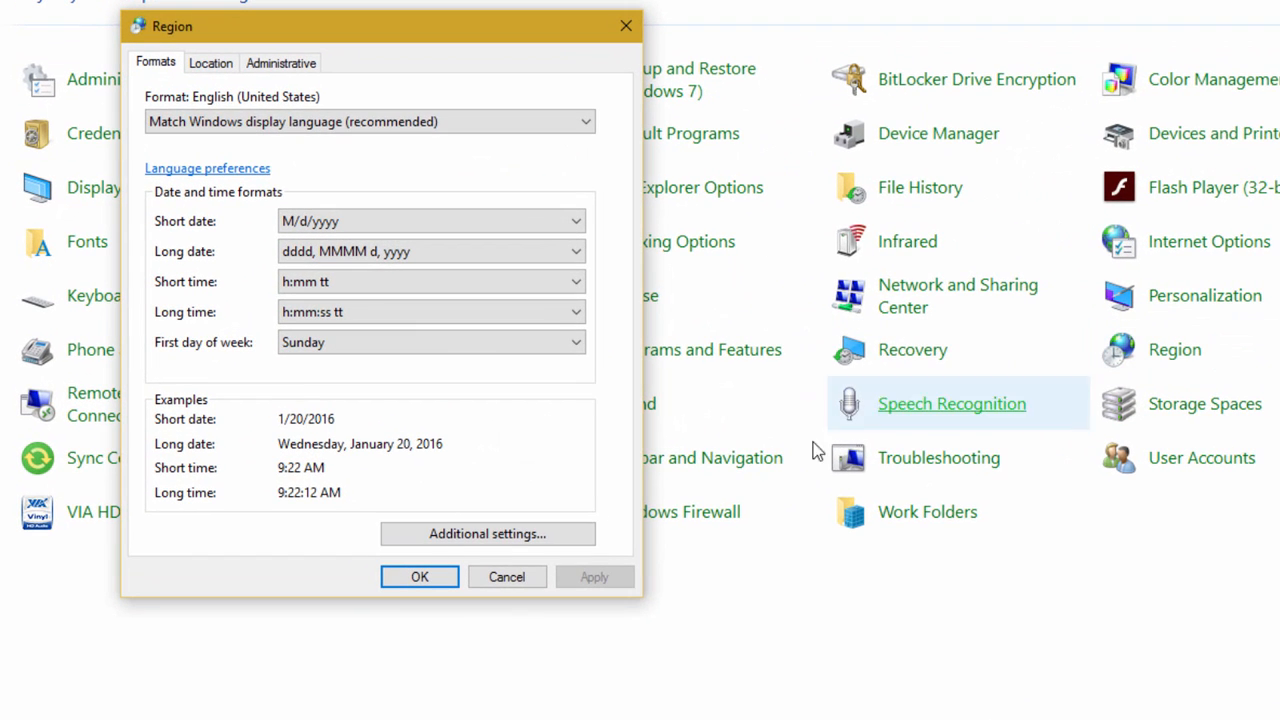
left_click(512, 538)
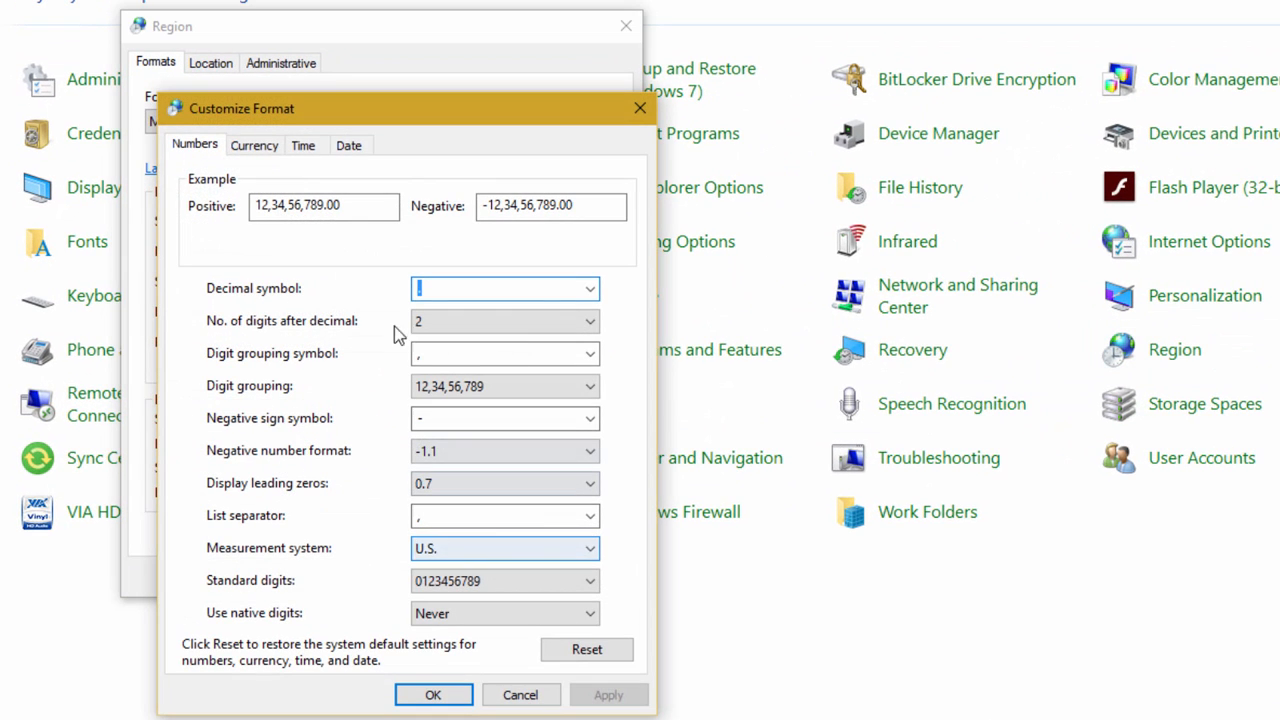
left_click(304, 146)
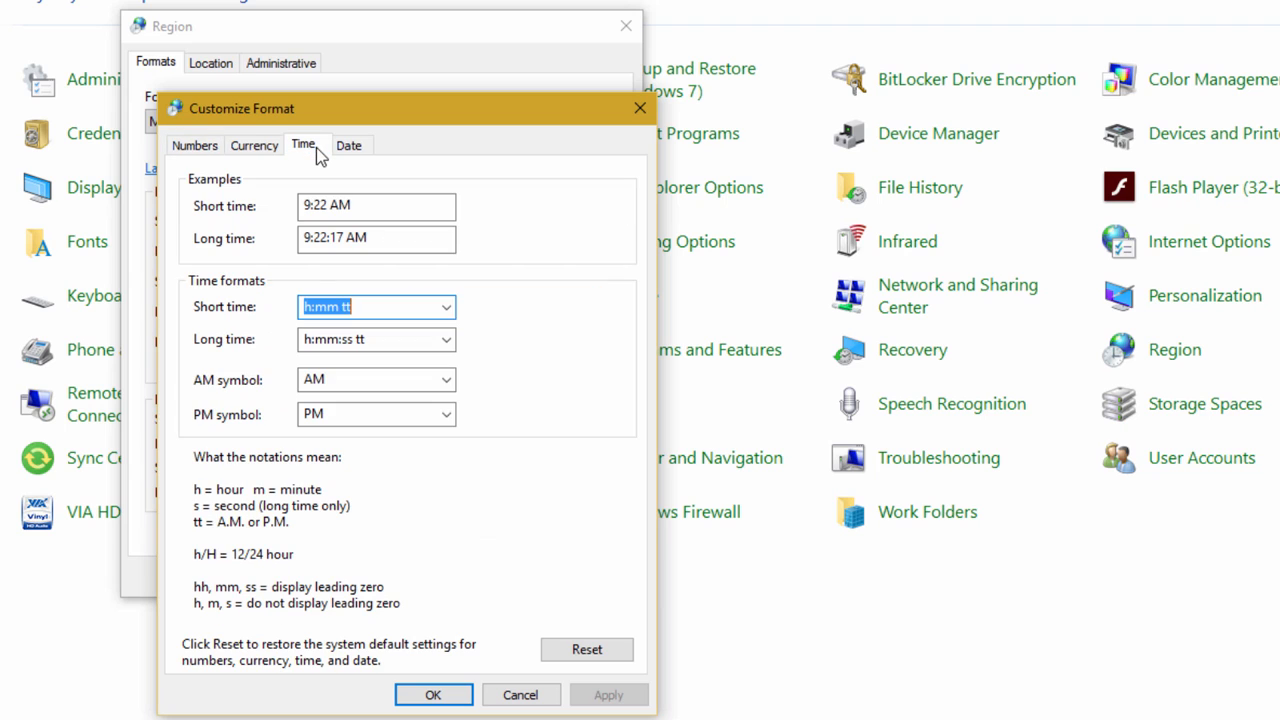
Step: Replace the AM and PM symbols with the user's first and last names, confirm, and close Control Panel
double_click(330, 380)
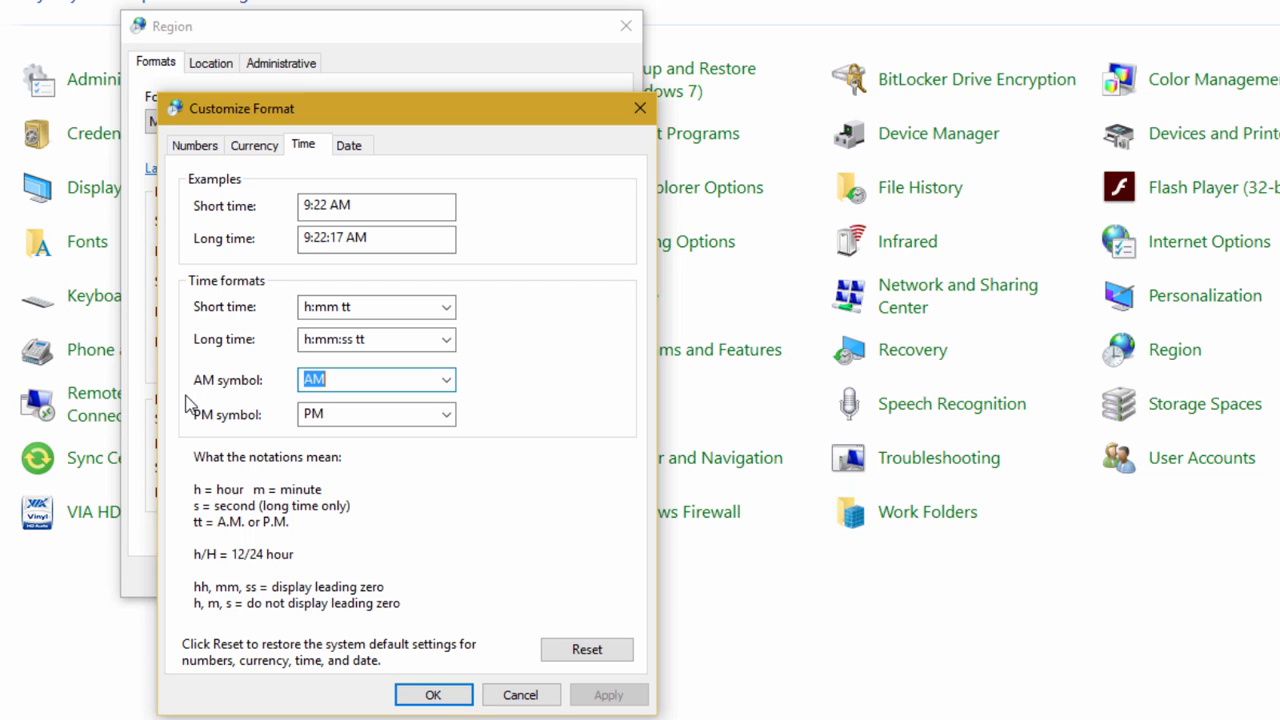
type("Rajiv")
key("Tab")
type("Kohli")
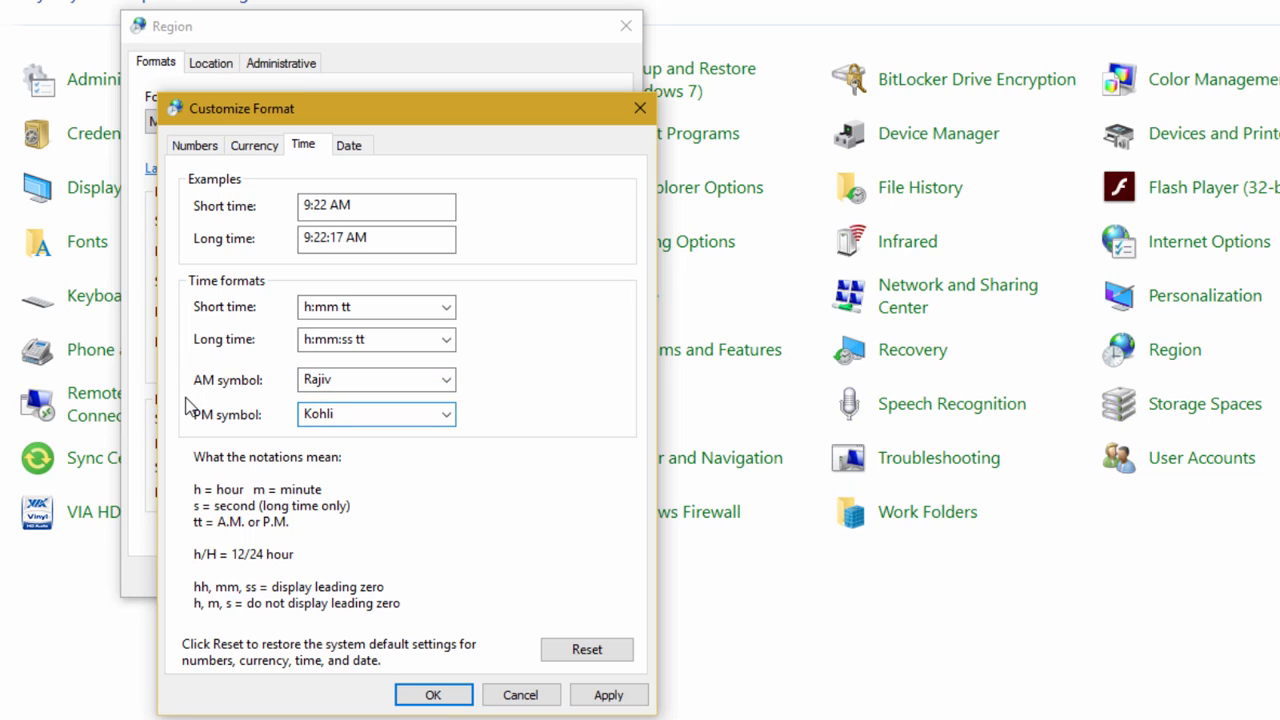
left_click(433, 695)
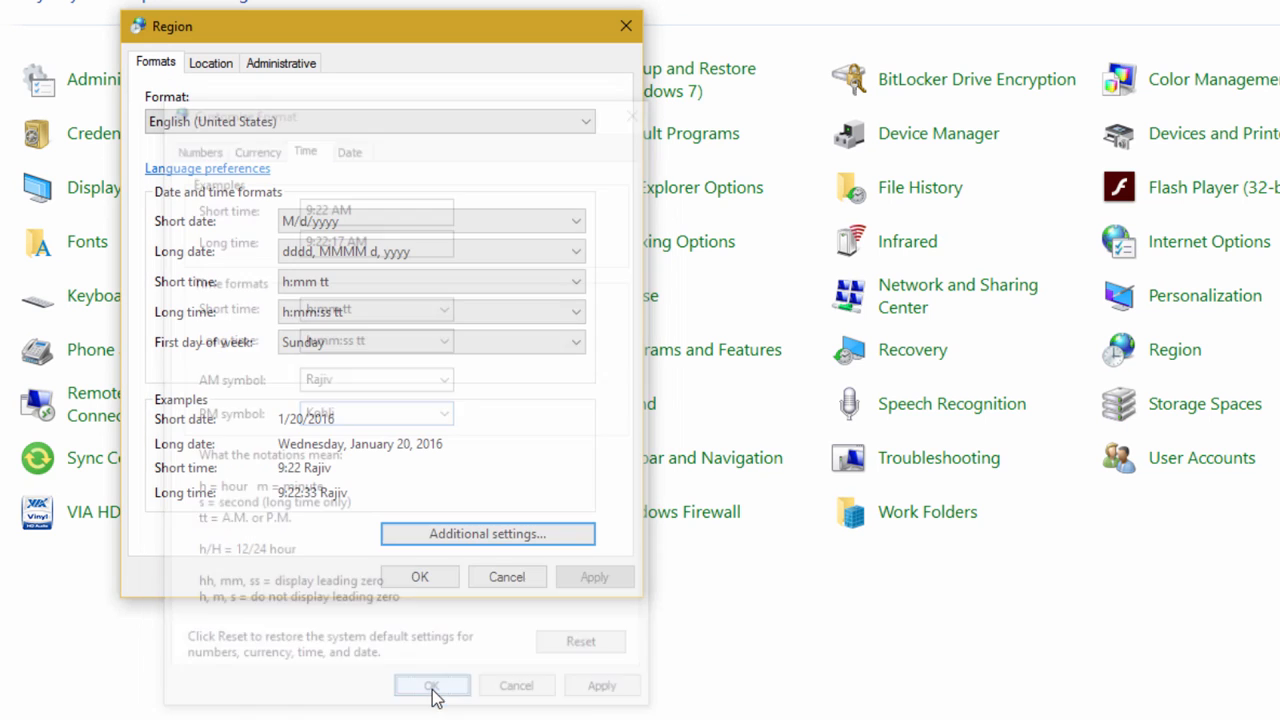
left_click(437, 572)
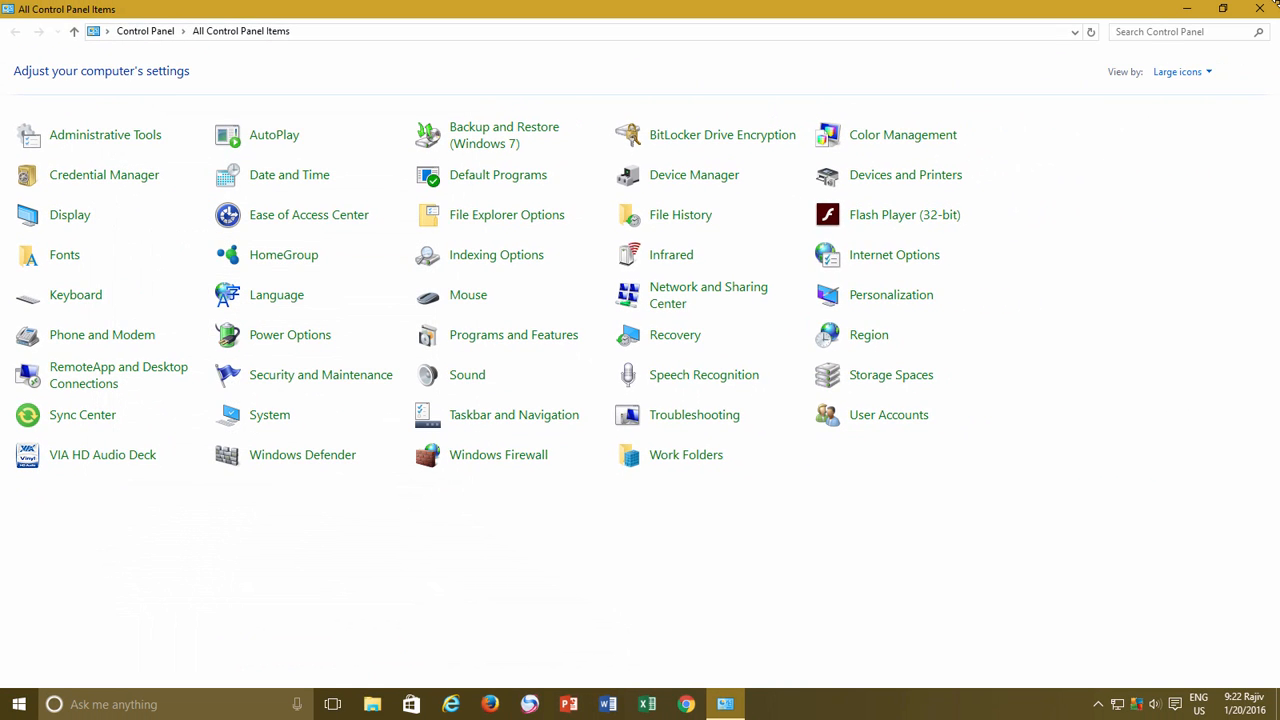
left_click(1262, 9)
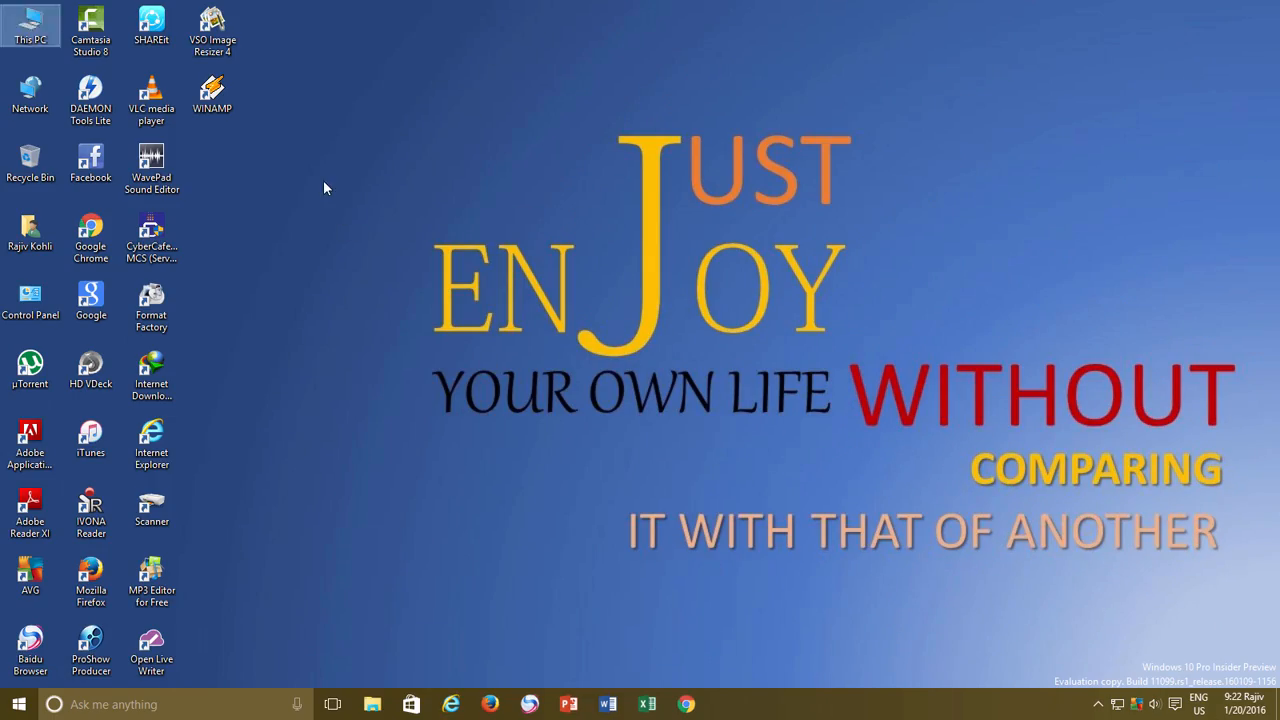
Step: Create a new desktop folder named 'Life is Short, Enjoy!'
right_click(323, 188)
left_click(577, 318)
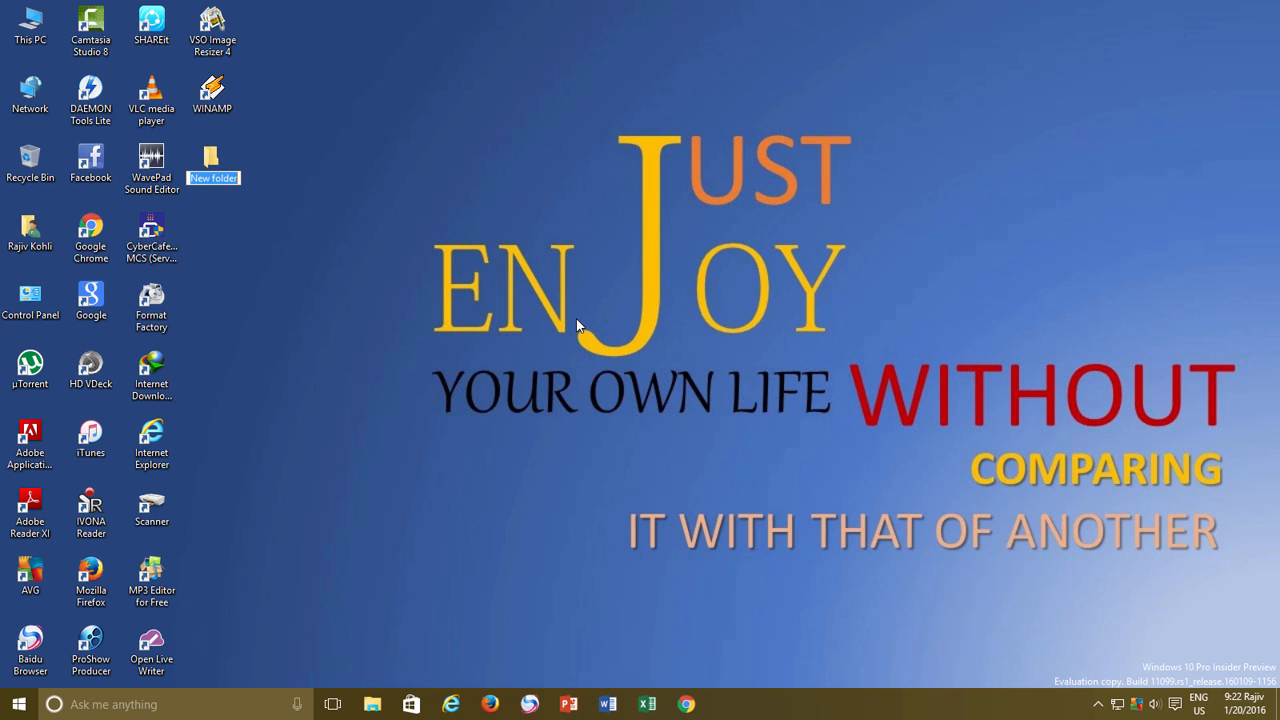
type("Life is Short, Enjoy!")
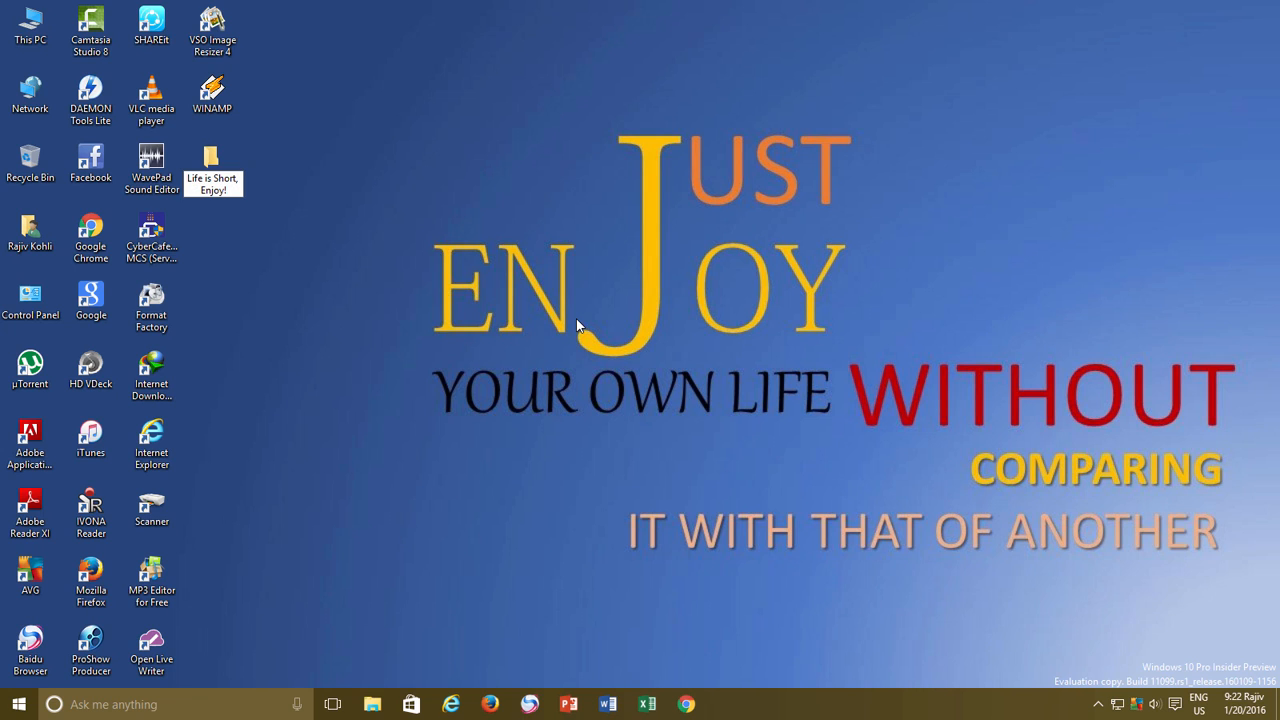
key("Return")
Step: Add the 'Life is Short, Enjoy!' desktop folder to the taskbar as a new toolbar
right_click(799, 706)
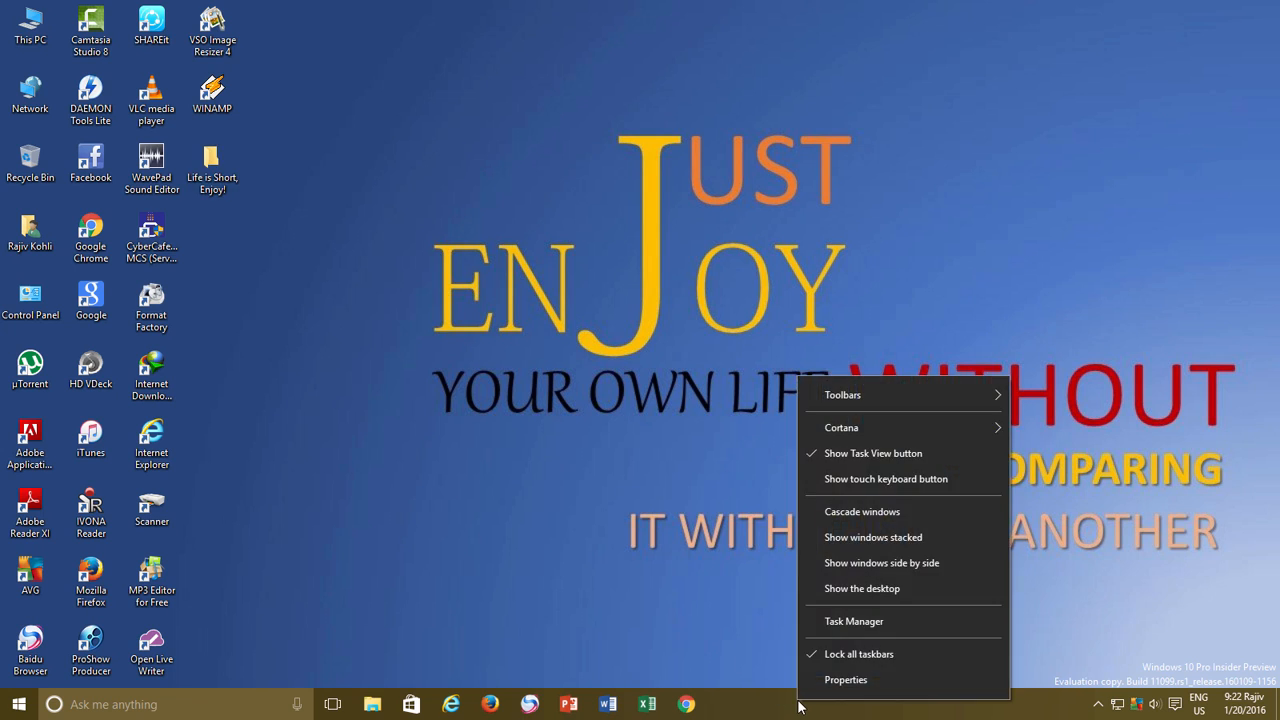
mouse_move(860, 395)
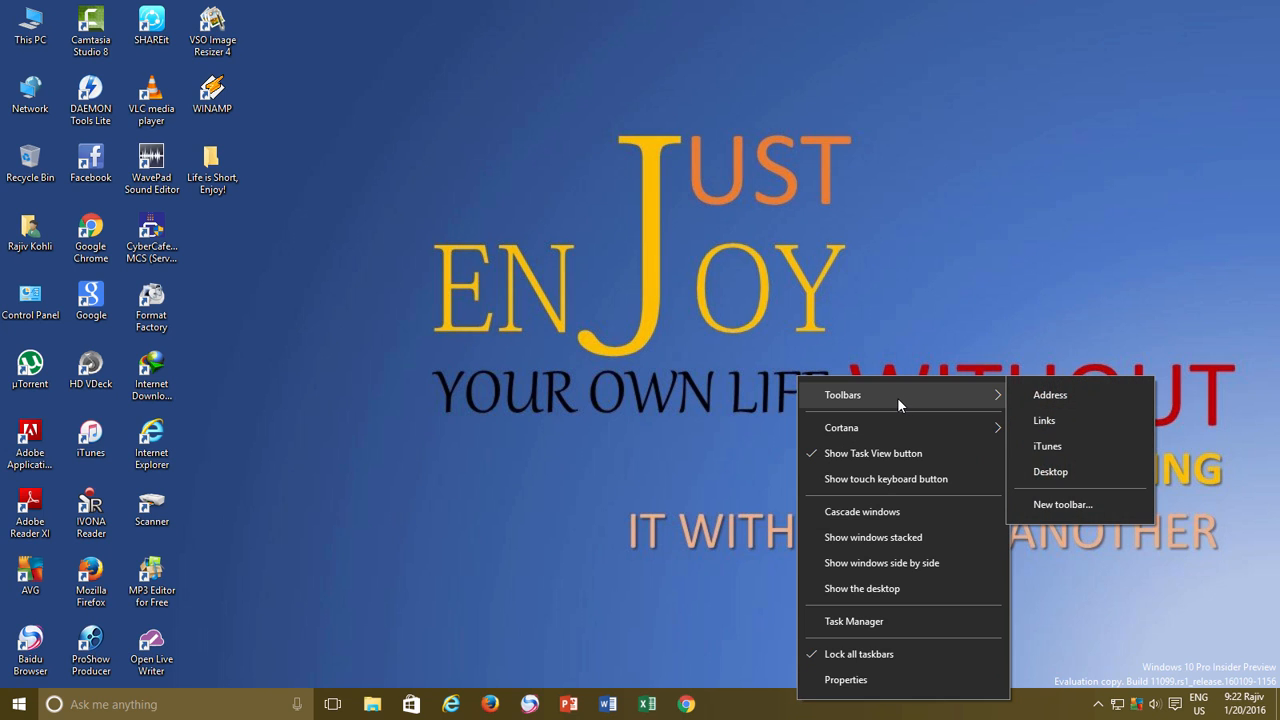
left_click(1062, 504)
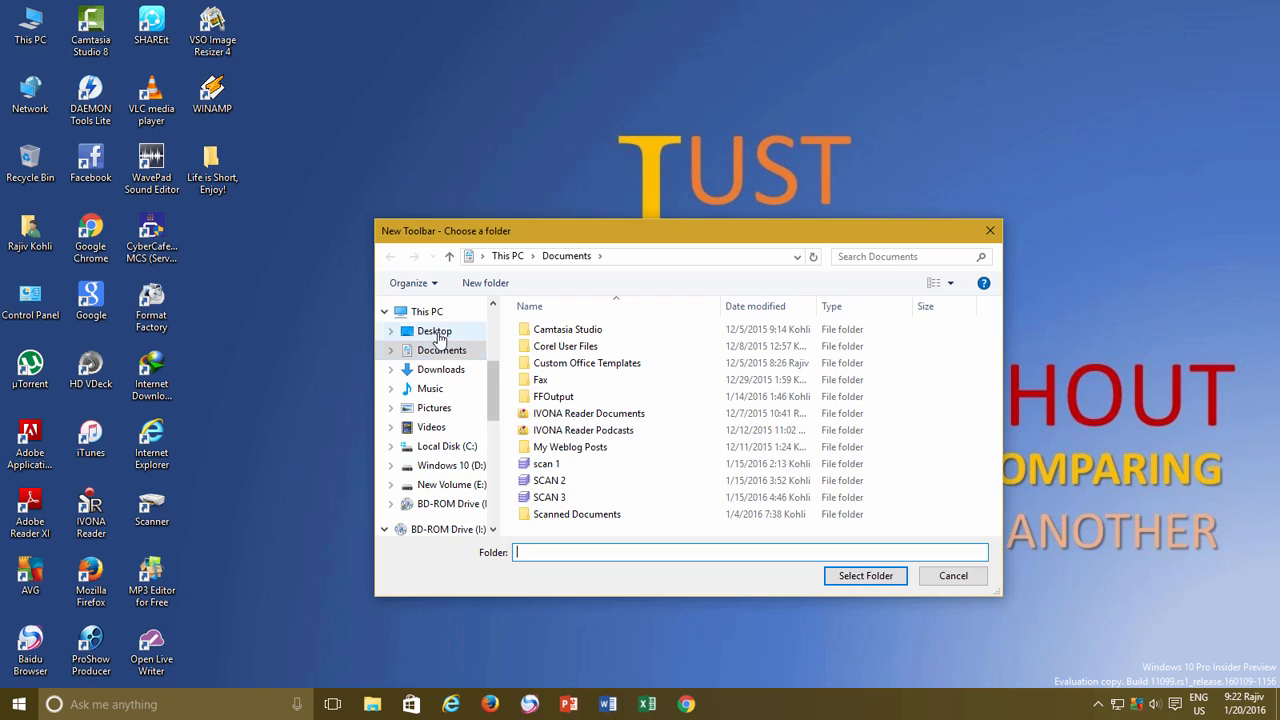
left_click(436, 336)
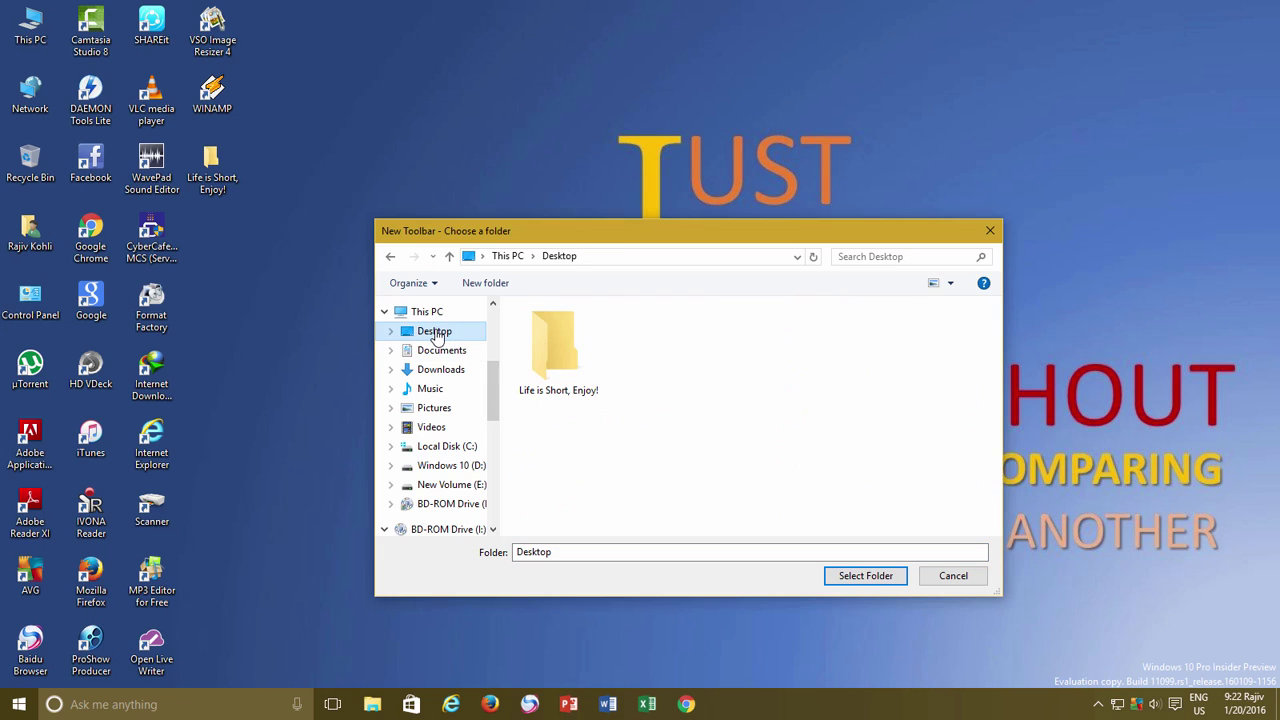
left_click(561, 361)
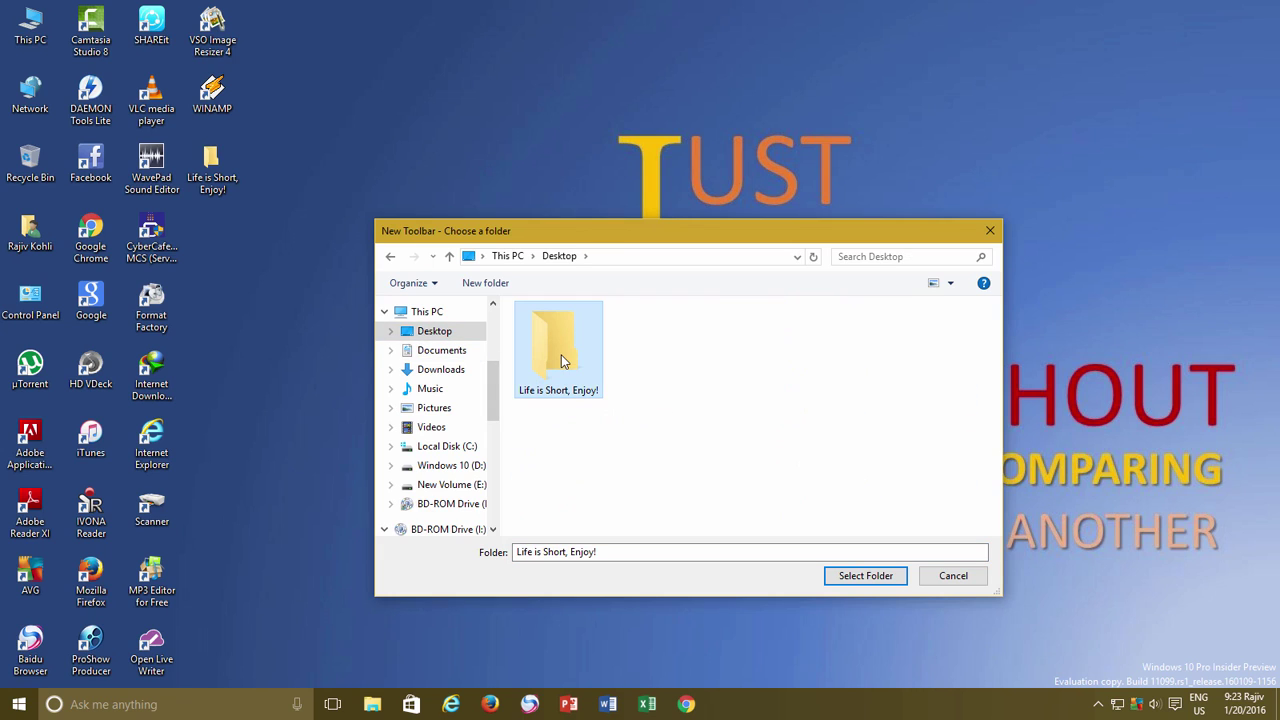
left_click(866, 577)
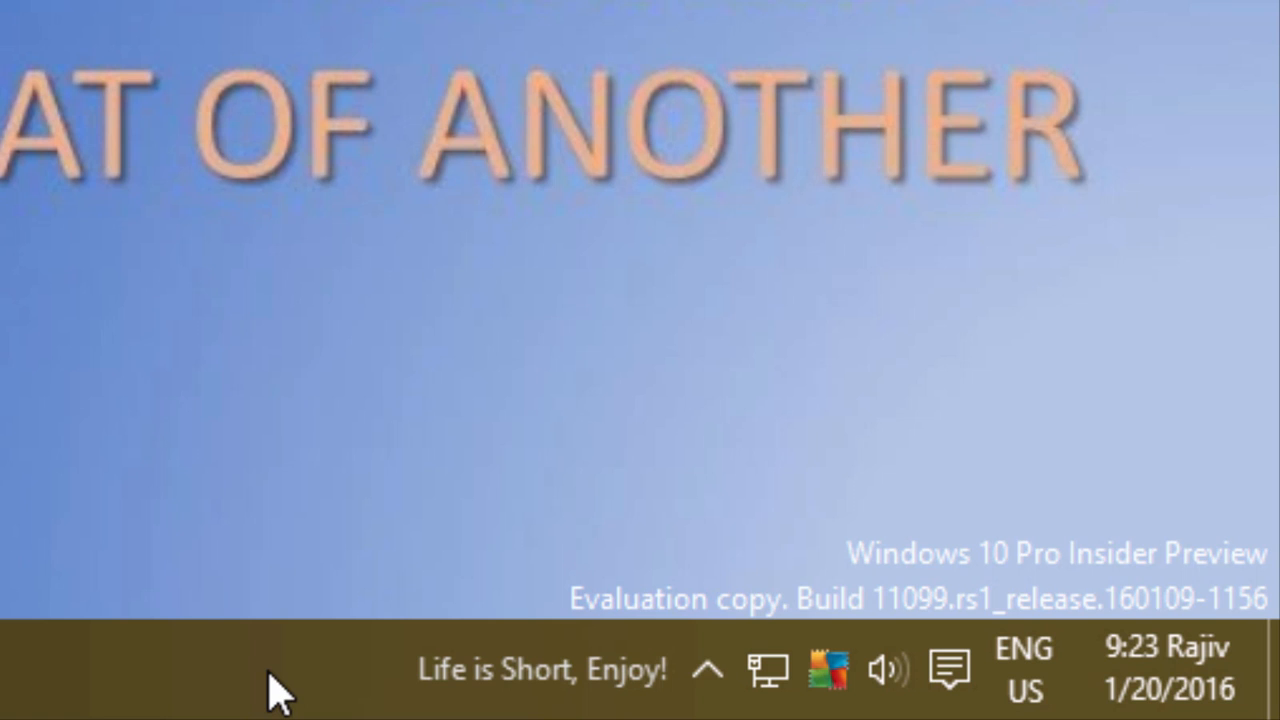
Step: Unlock the taskbar and drag the 'Life is Short, Enjoy!' toolbar leftward
right_click(270, 688)
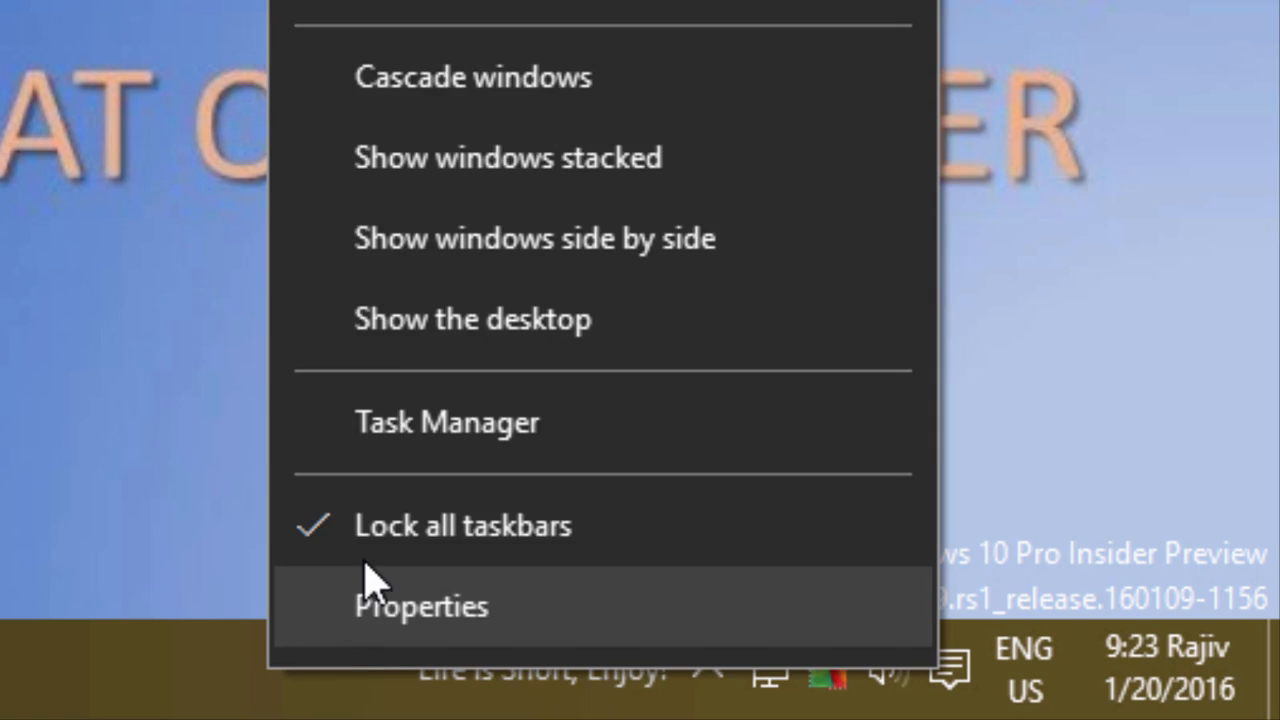
left_click(371, 580)
left_click_drag(380, 657, 91, 651)
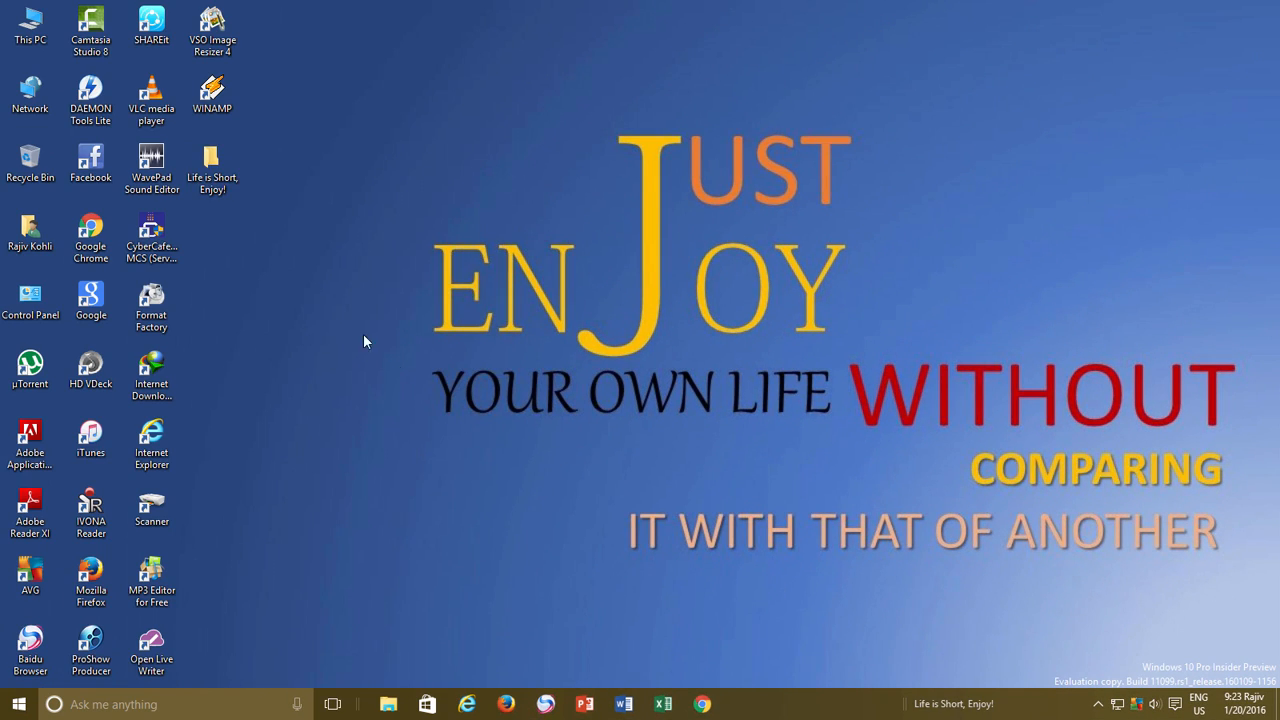
Step: Delete the 'Life is Short, Enjoy!' folder from the desktop
right_click(206, 165)
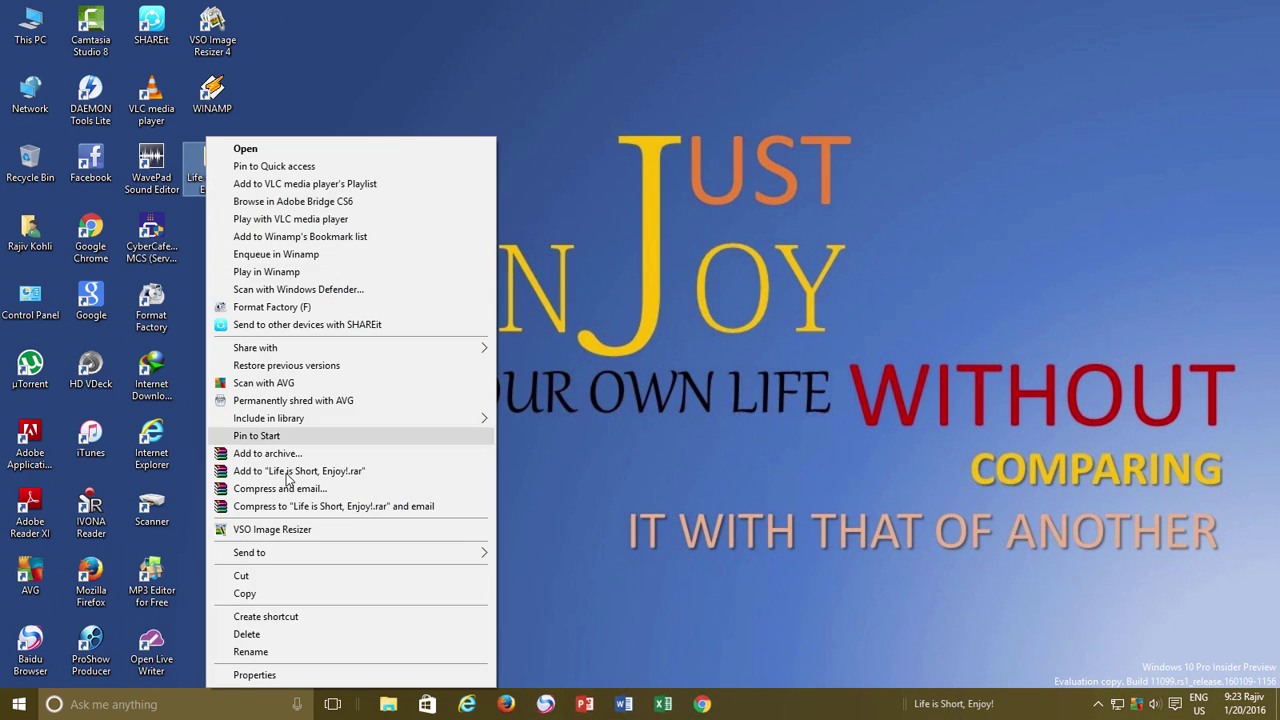
left_click(287, 634)
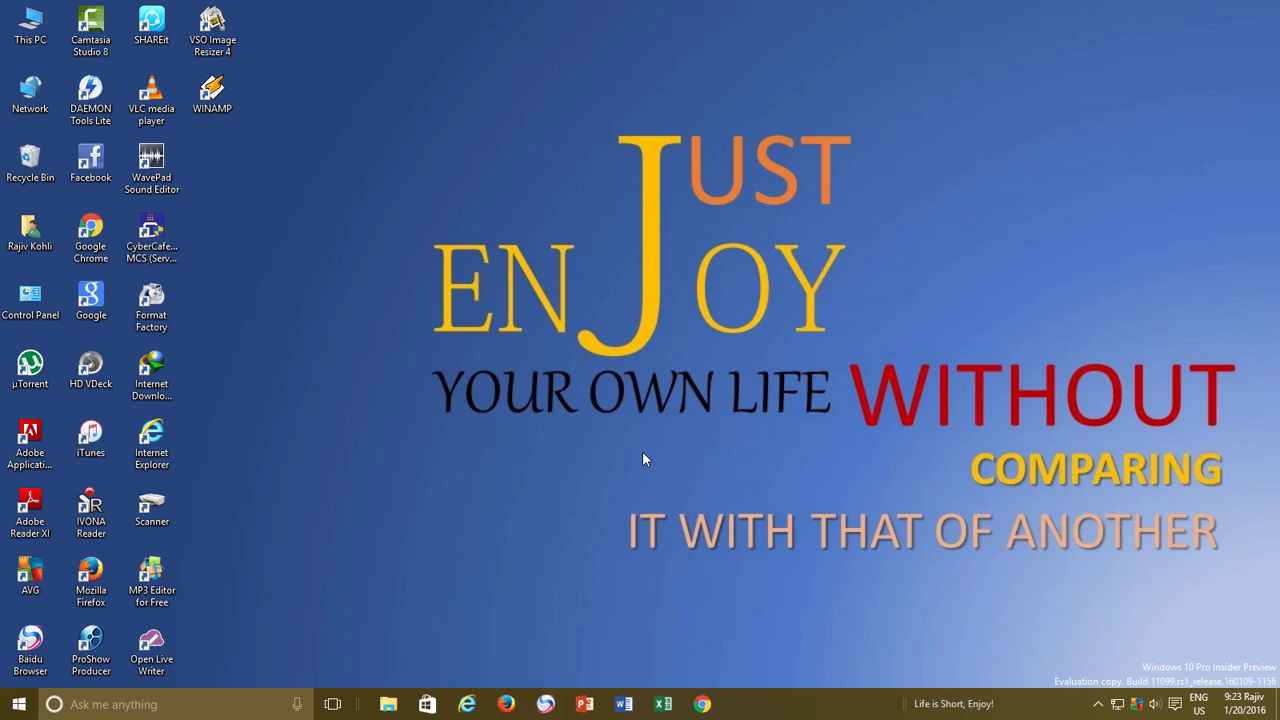